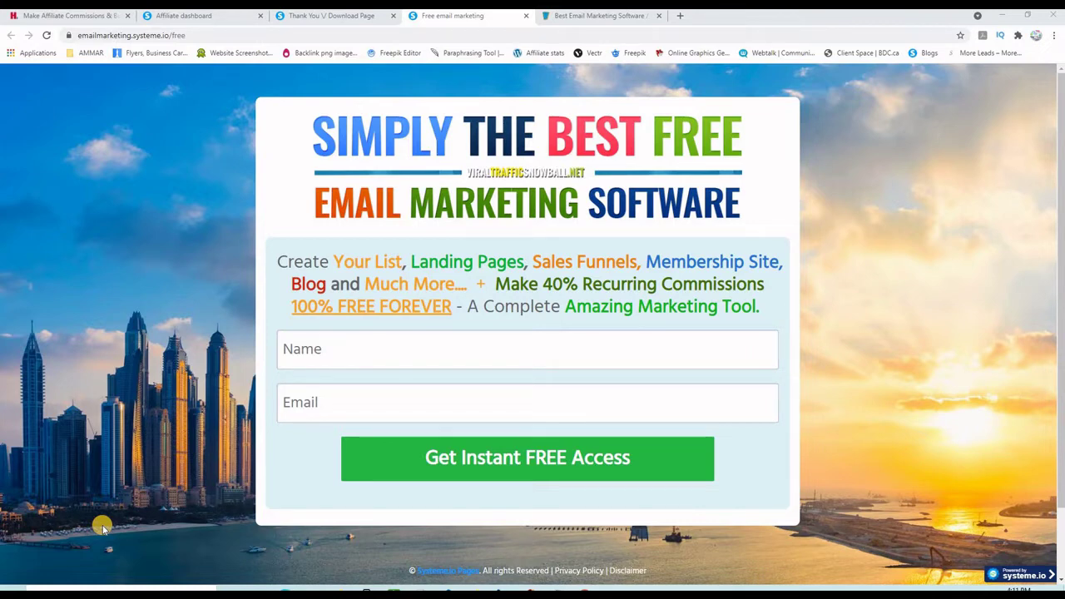
# Check the total leads sent on the systeme.io affiliate dashboard
pyautogui.click(178, 20)
pyautogui.click(526, 226)
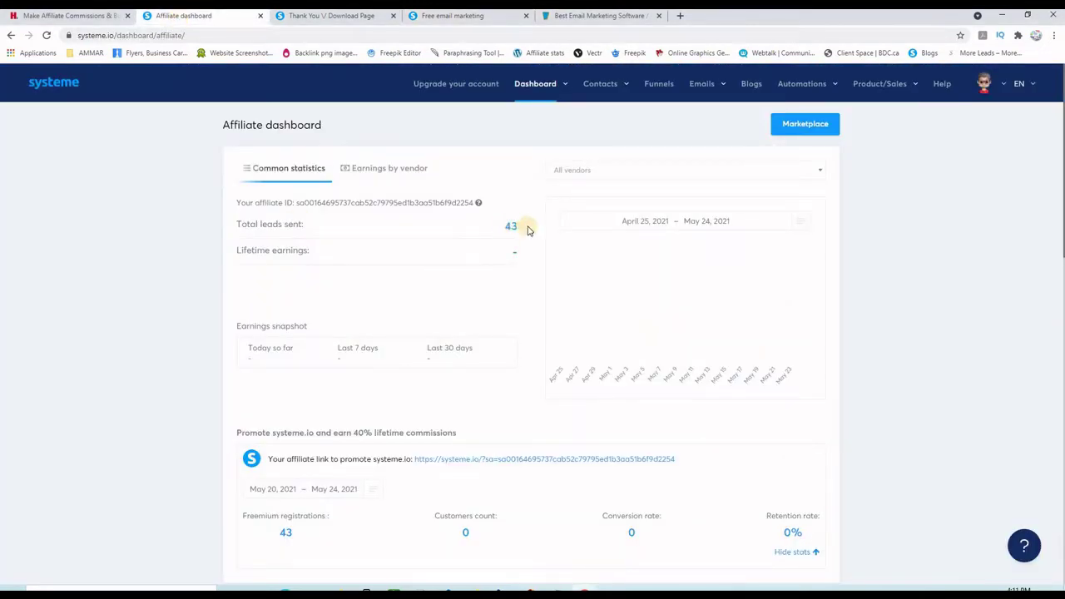
pyautogui.moveTo(498, 227); pyautogui.dragTo(428, 228)
pyautogui.click(21, 572)
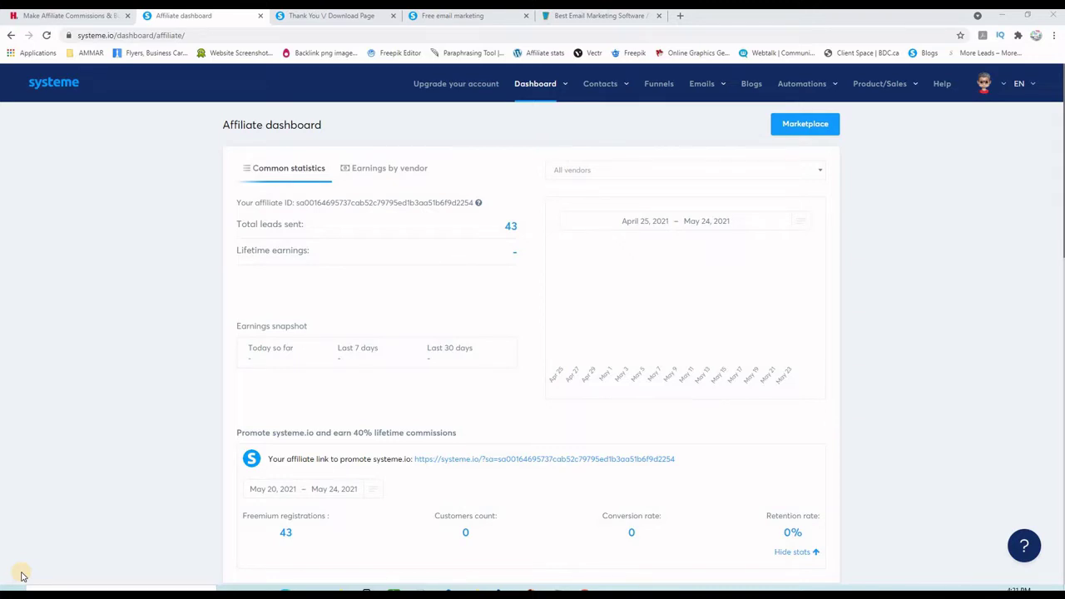
# Look over the free email marketing opt-in page and the full length of its thank-you page
pyautogui.click(452, 16)
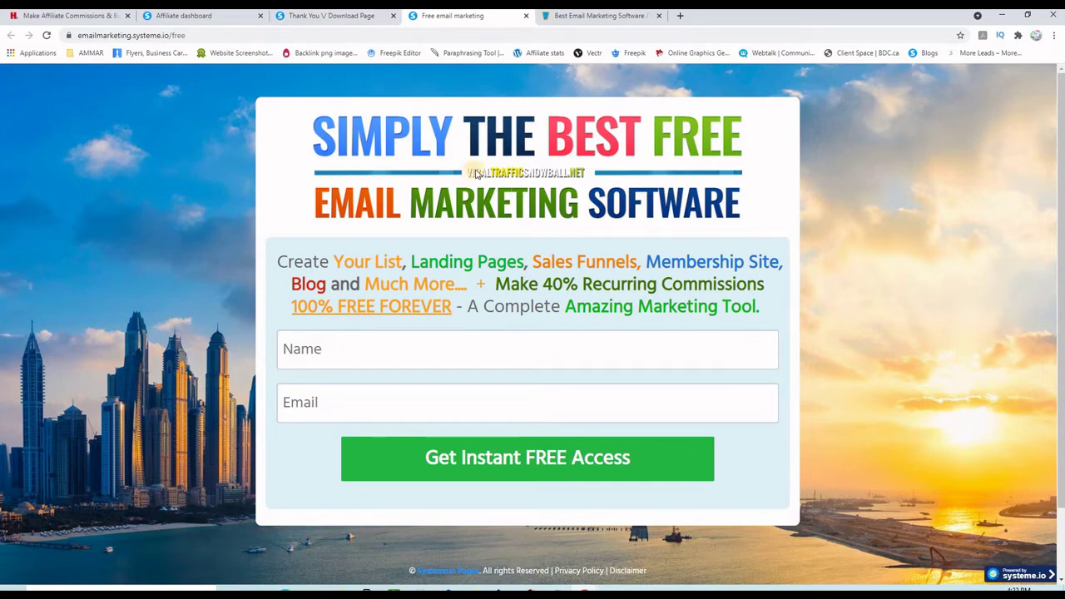
pyautogui.click(342, 19)
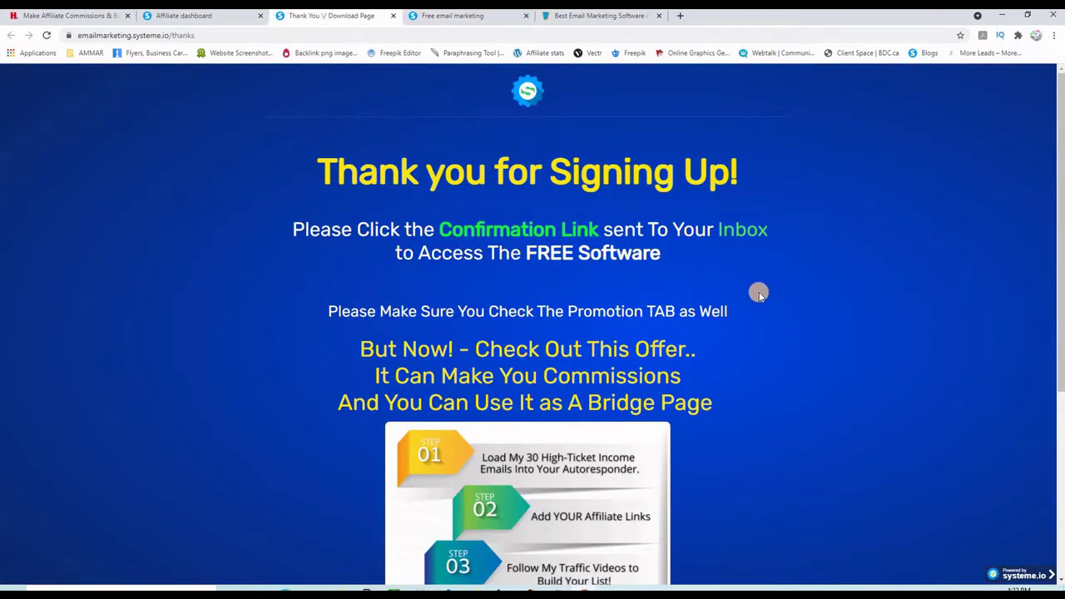
pyautogui.scroll(-4, 758, 290)
pyautogui.scroll(3, 759, 295)
pyautogui.scroll(1, 753, 292)
# Highlight the total leads figure on the affiliate dashboard, then revisit the opt-in and thank-you pages
pyautogui.click(198, 18)
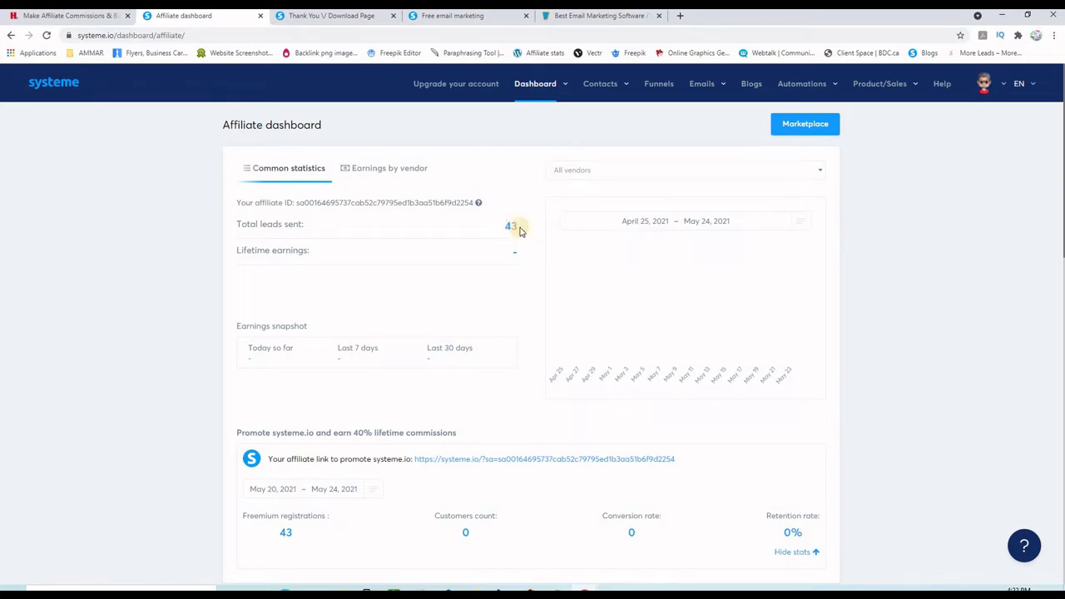
pyautogui.doubleClick(511, 227)
pyautogui.click(449, 17)
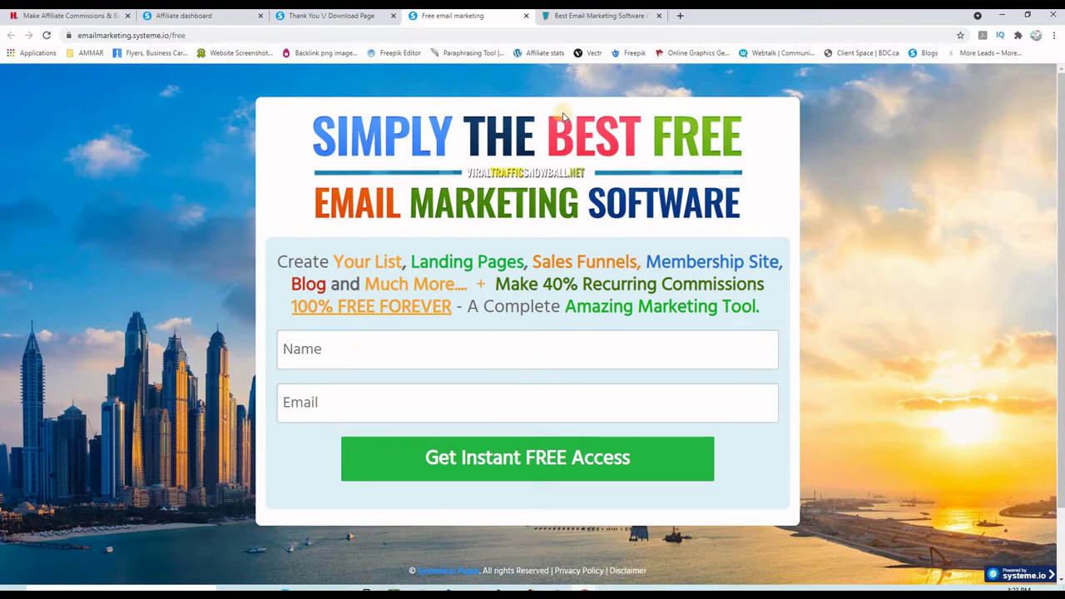
pyautogui.click(331, 16)
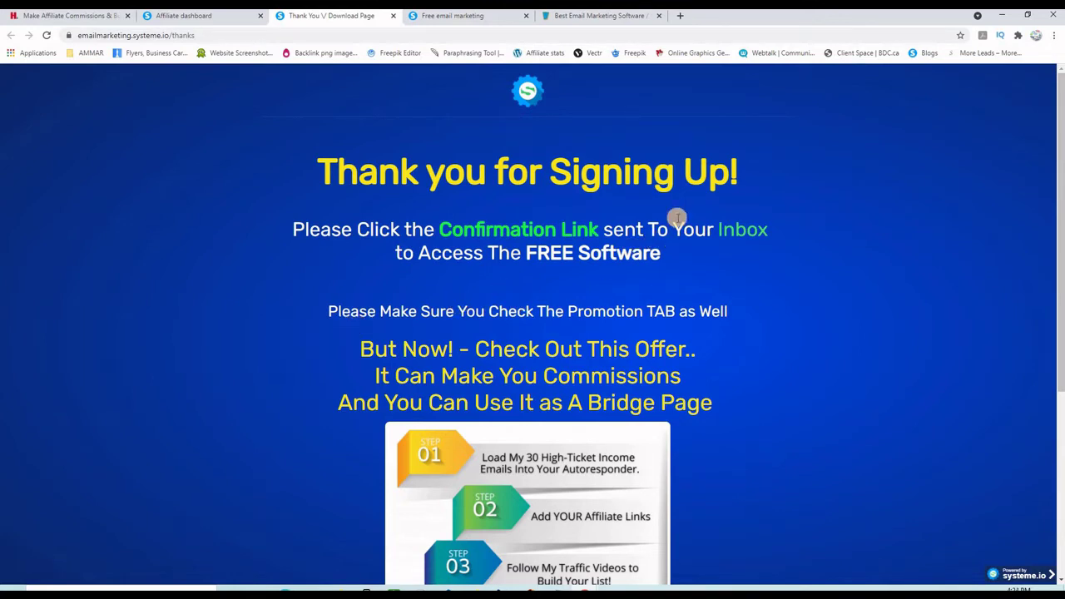
# Examine the Best Email Marketing Software blog post, including its banner, embedded tutorial videos and free access links
pyautogui.click(583, 18)
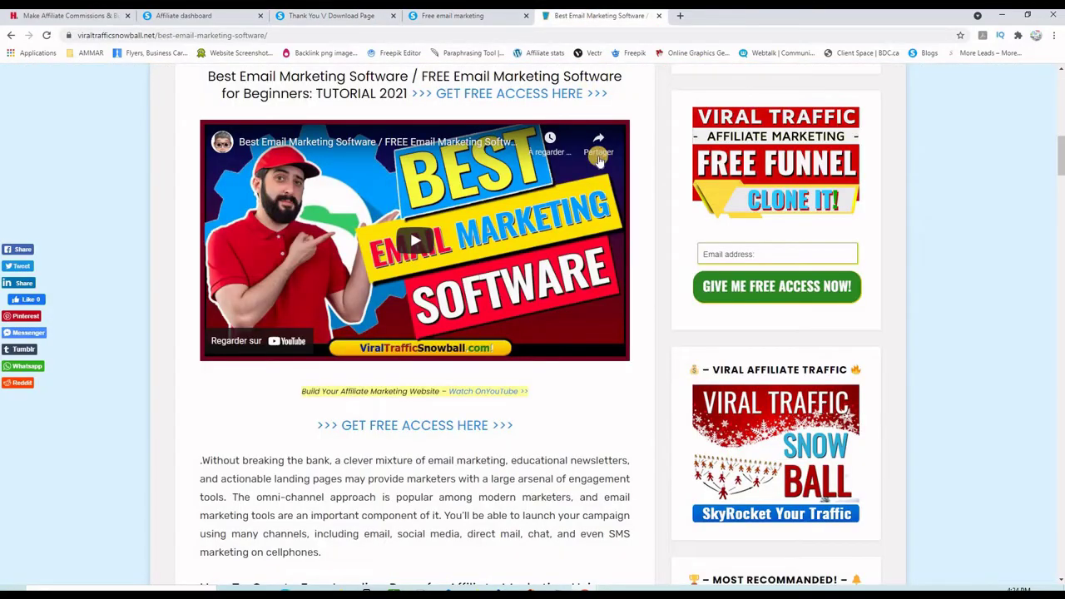
pyautogui.scroll(3, 492, 287)
pyautogui.scroll(2, 496, 289)
pyautogui.scroll(-3, 496, 289)
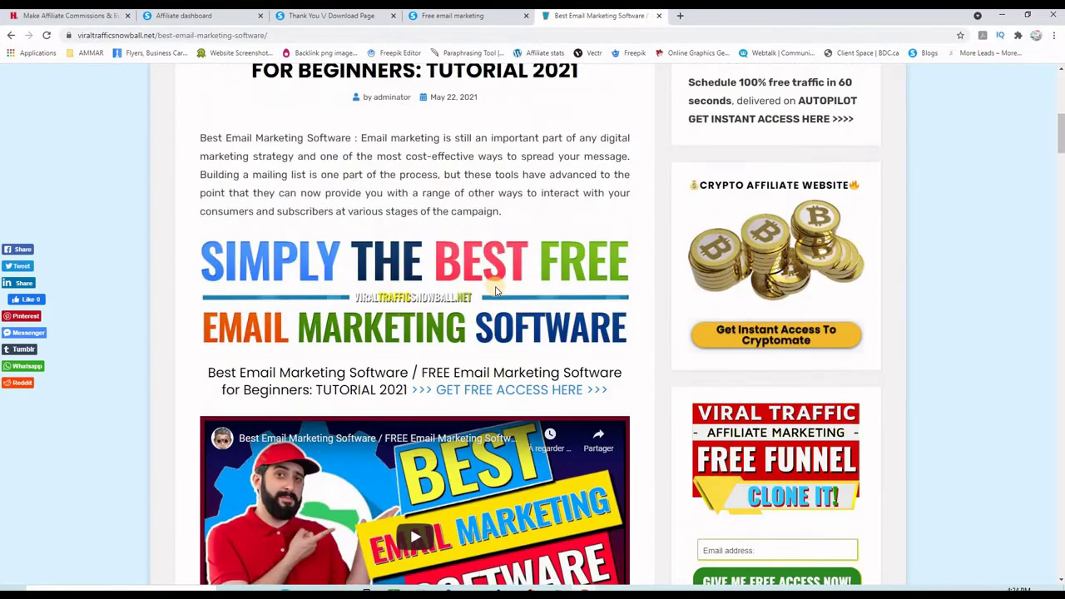
pyautogui.scroll(2, 496, 289)
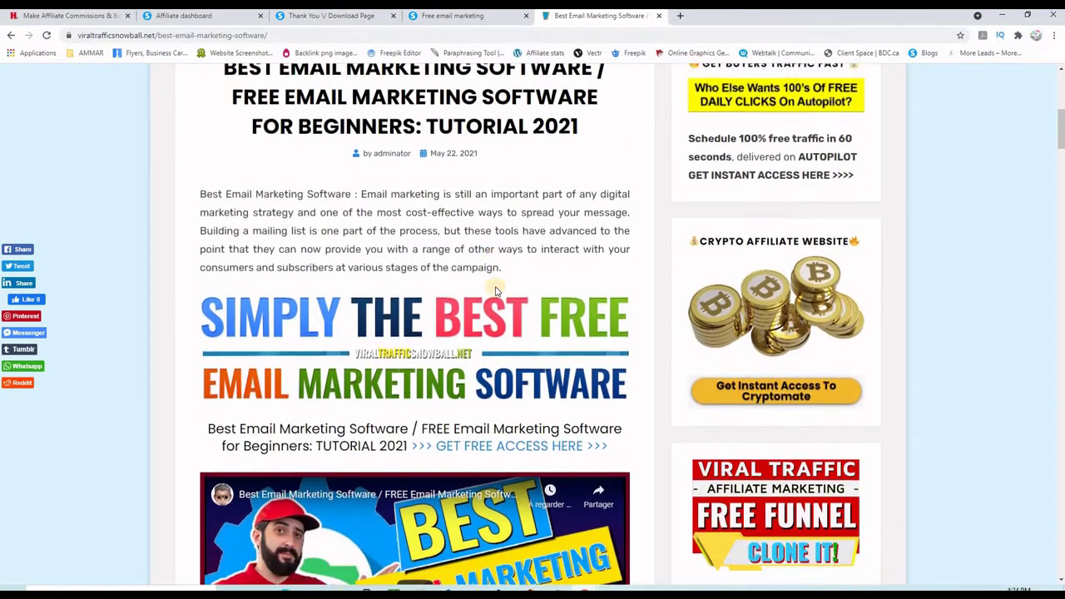
pyautogui.scroll(-2, 495, 290)
pyautogui.scroll(-2, 495, 291)
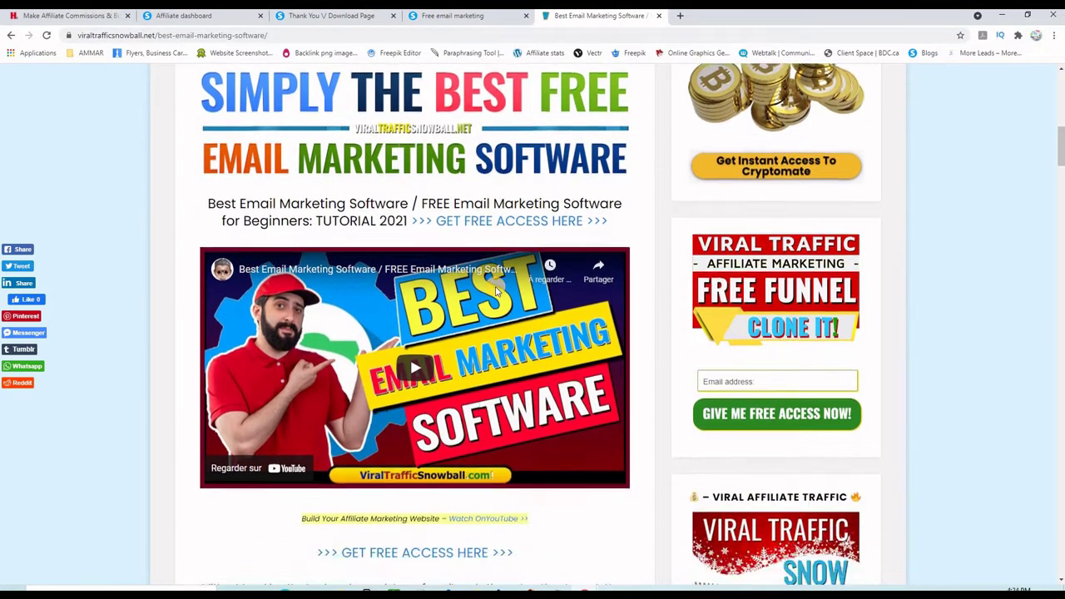
pyautogui.scroll(-1, 496, 290)
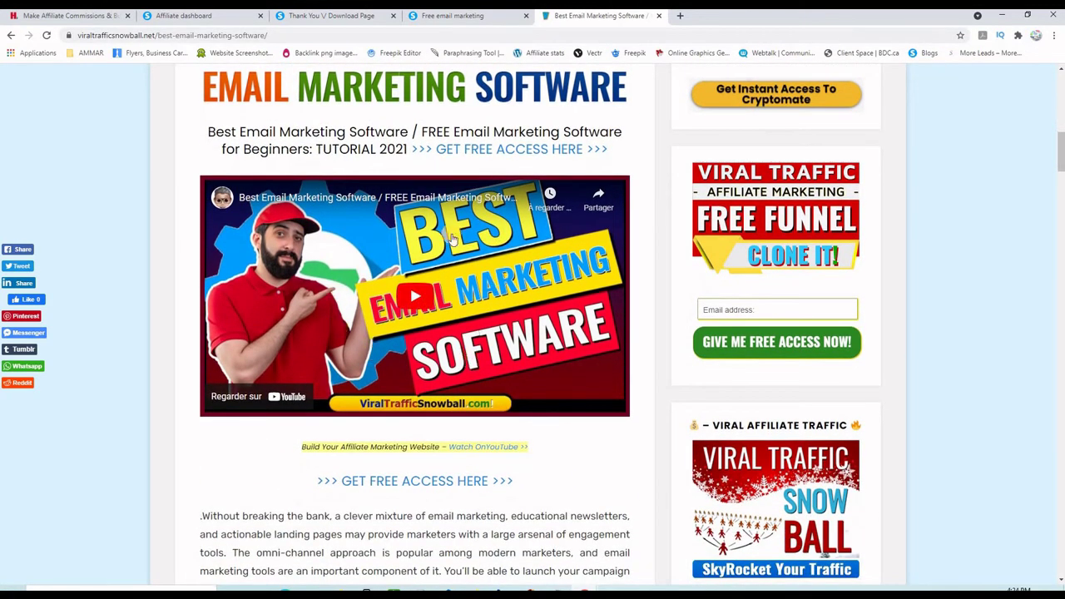
pyautogui.click(447, 333)
pyautogui.scroll(-6, 439, 343)
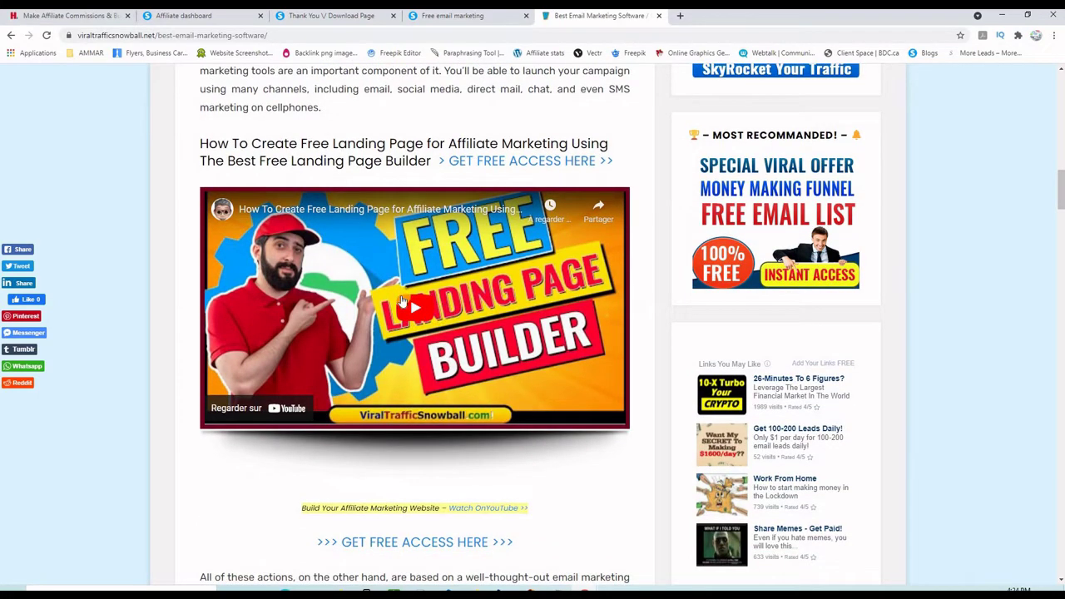
# Compare the opt-in page's headline and form with the thank-you page visitors reach after signing up
pyautogui.click(454, 17)
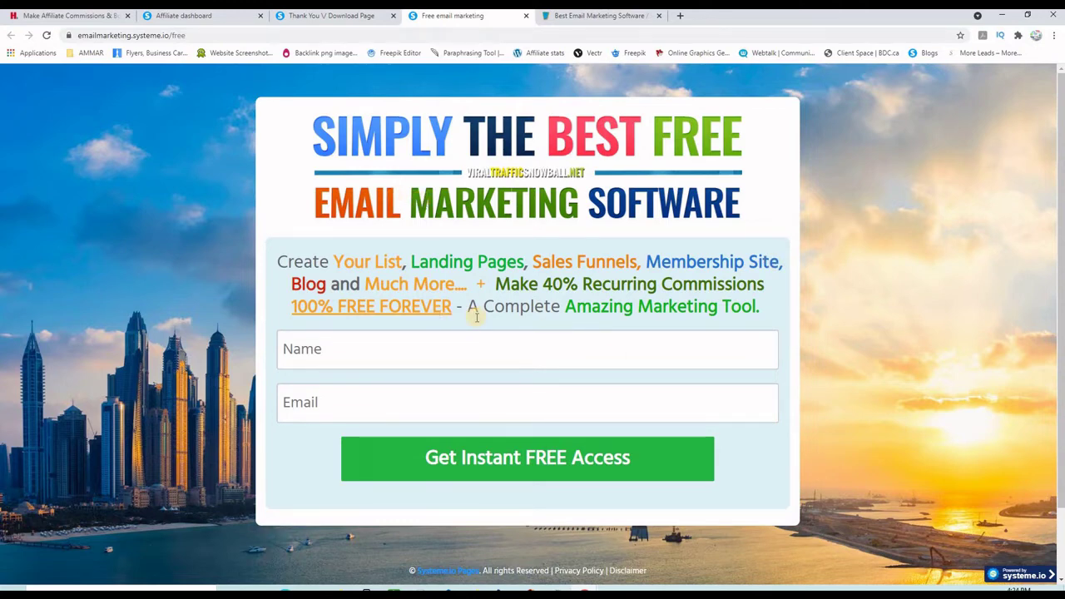
pyautogui.click(337, 16)
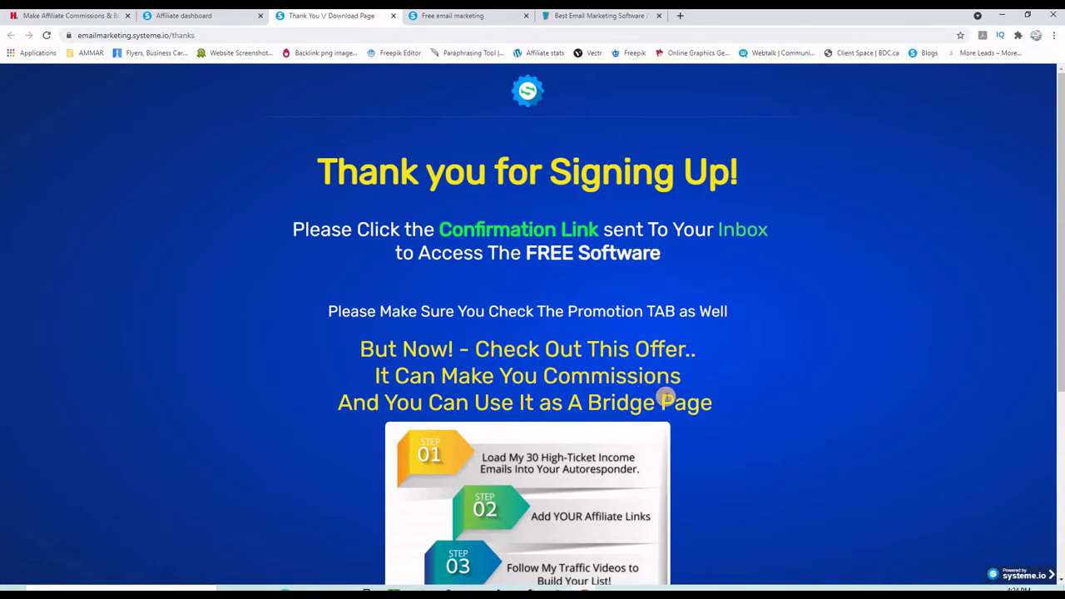
pyautogui.click(465, 16)
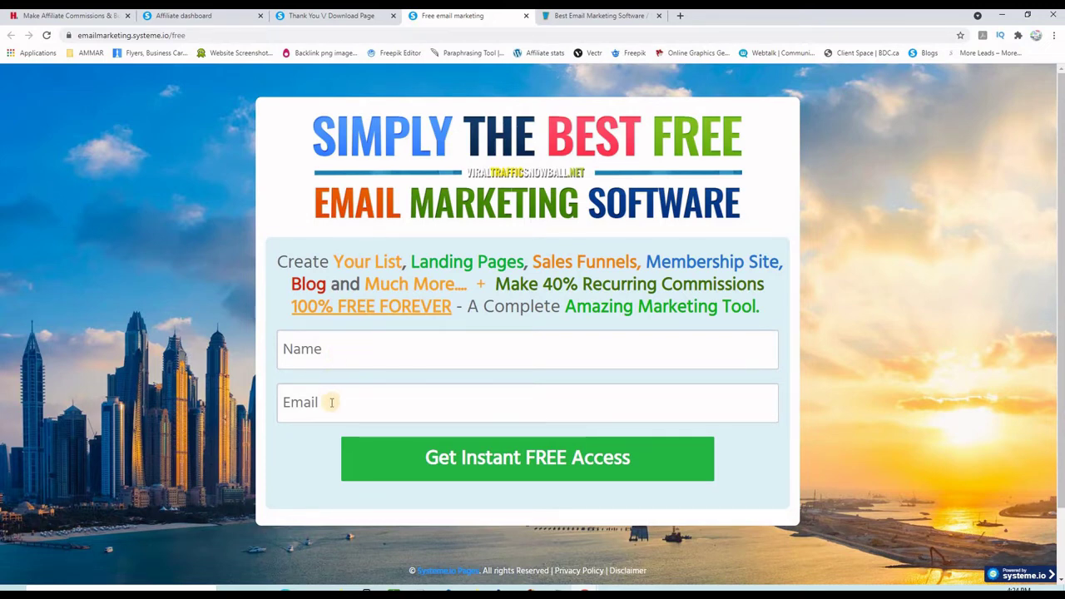
pyautogui.click(330, 16)
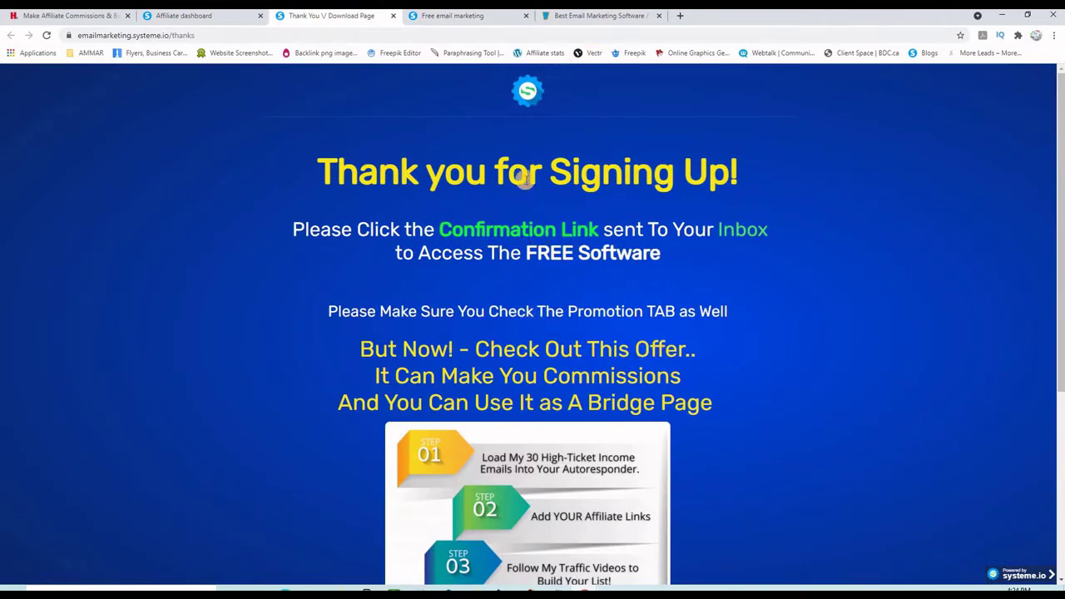
# Return to the first tutorial video and free access link in the Best Email Marketing Software blog post
pyautogui.click(598, 16)
pyautogui.scroll(5, 588, 241)
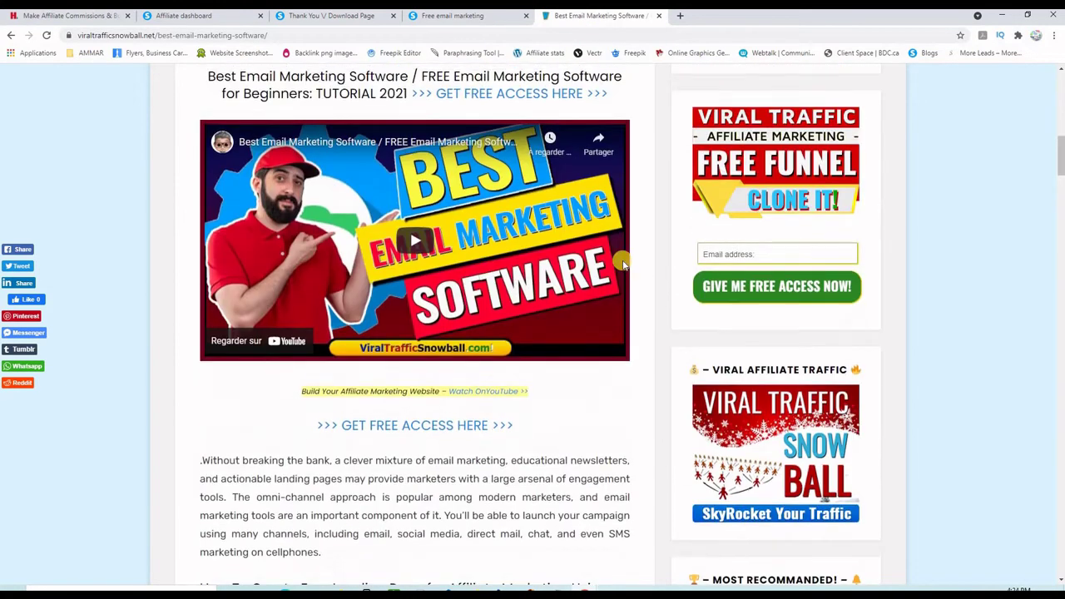
pyautogui.scroll(1, 624, 264)
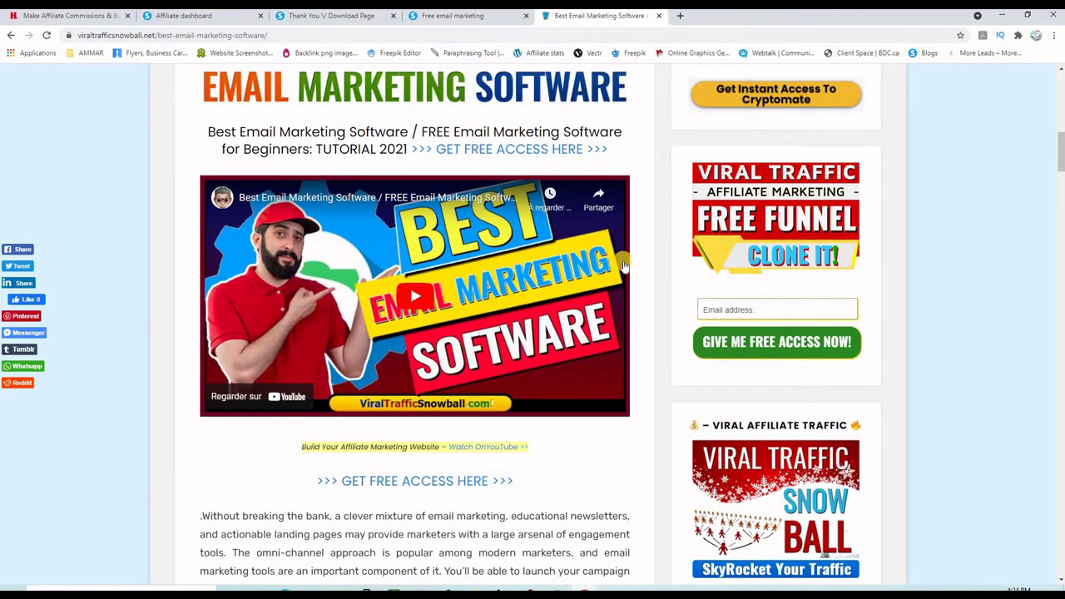
# Open the squeeze page of the Free Email Marketing Software funnel in the page editor
pyautogui.hotkey('ctrl', '2')
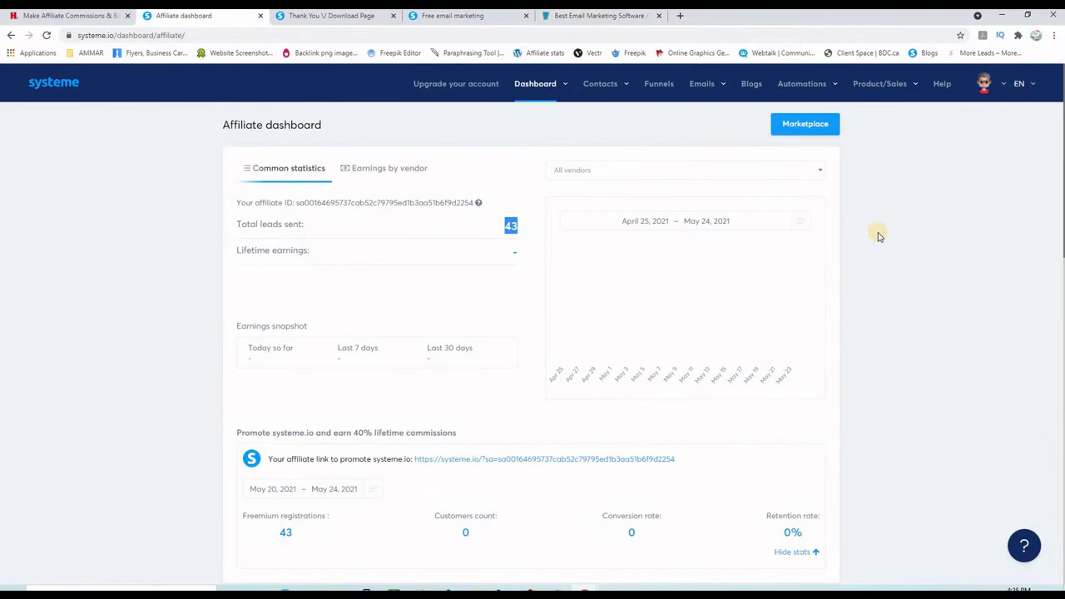
pyautogui.click(654, 86)
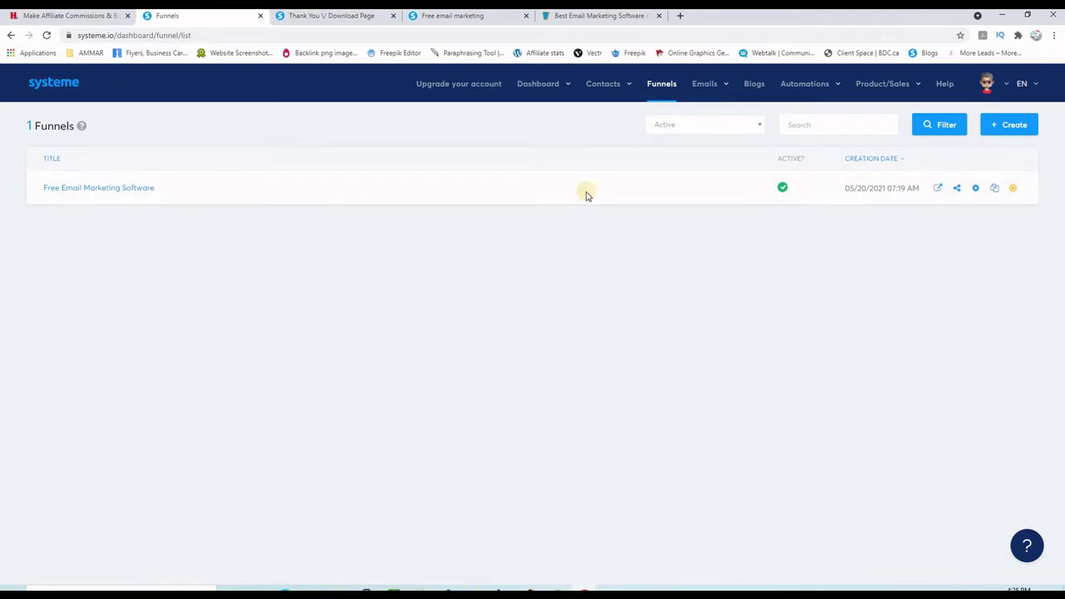
pyautogui.click(95, 189)
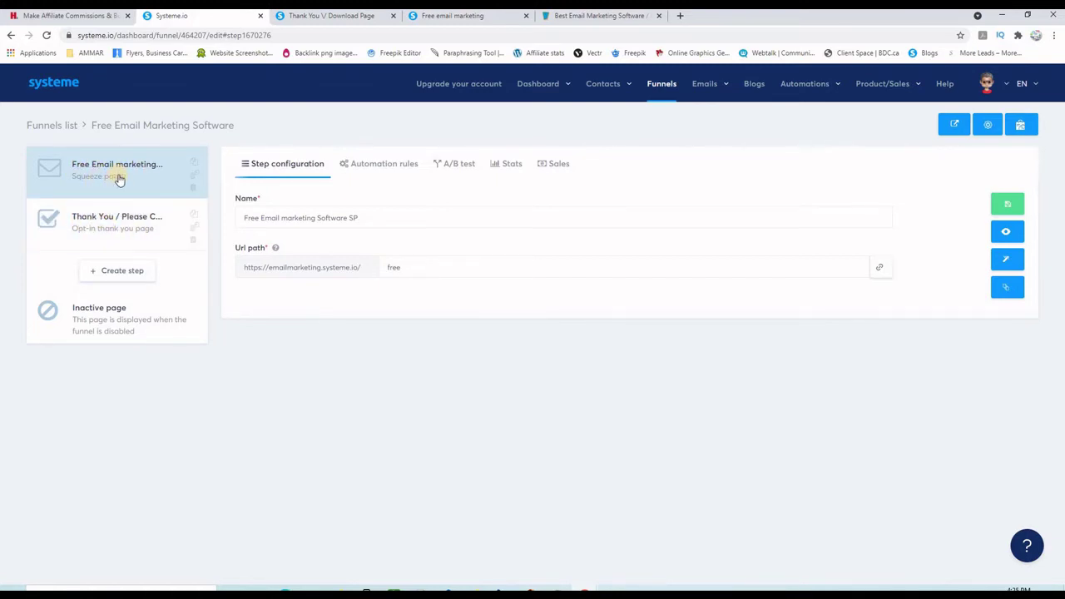
pyautogui.click(117, 170)
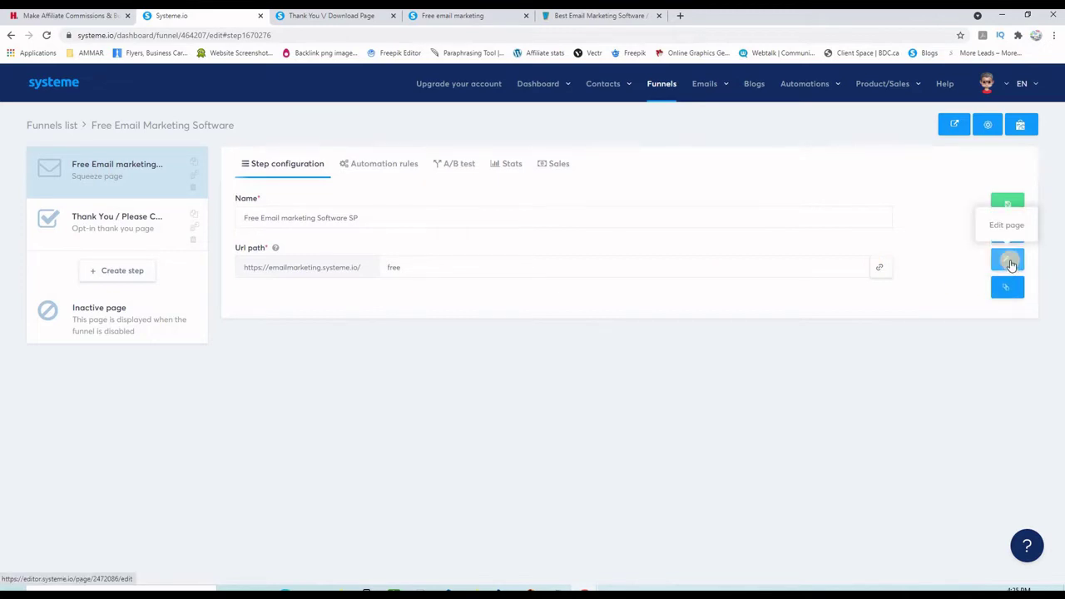
pyautogui.click(1008, 263)
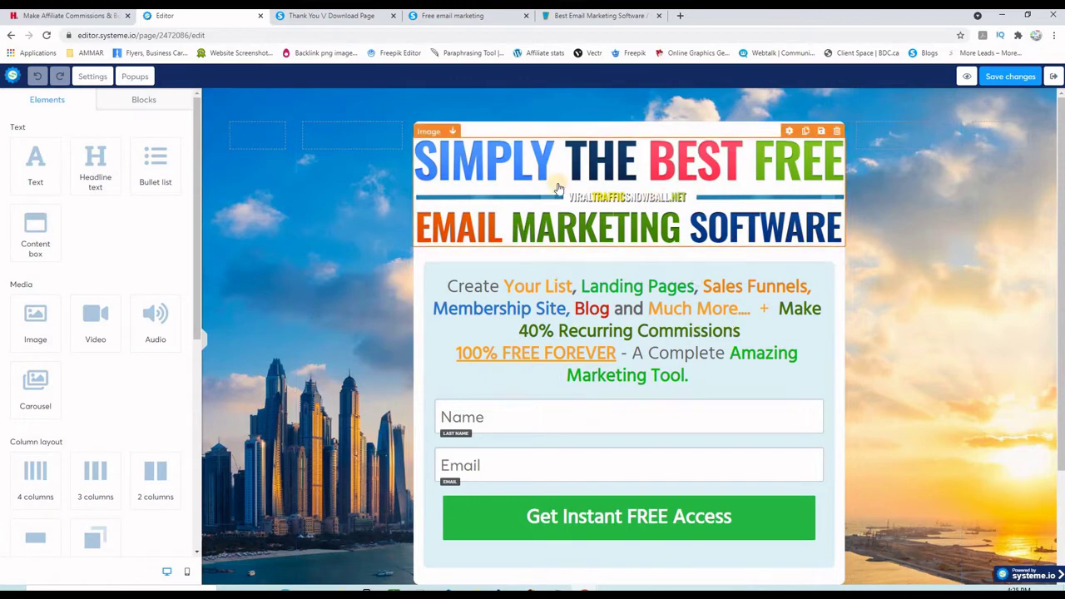
# Review the squeeze page layout down to its footer banners, save the page and exit the editor
pyautogui.scroll(-2, 406, 430)
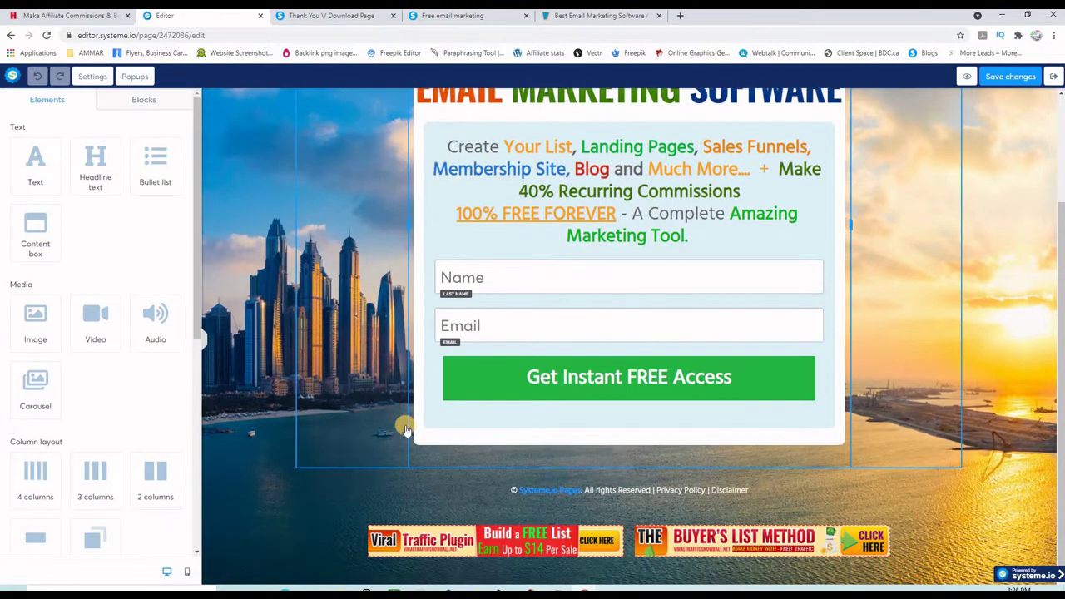
pyautogui.scroll(2, 406, 430)
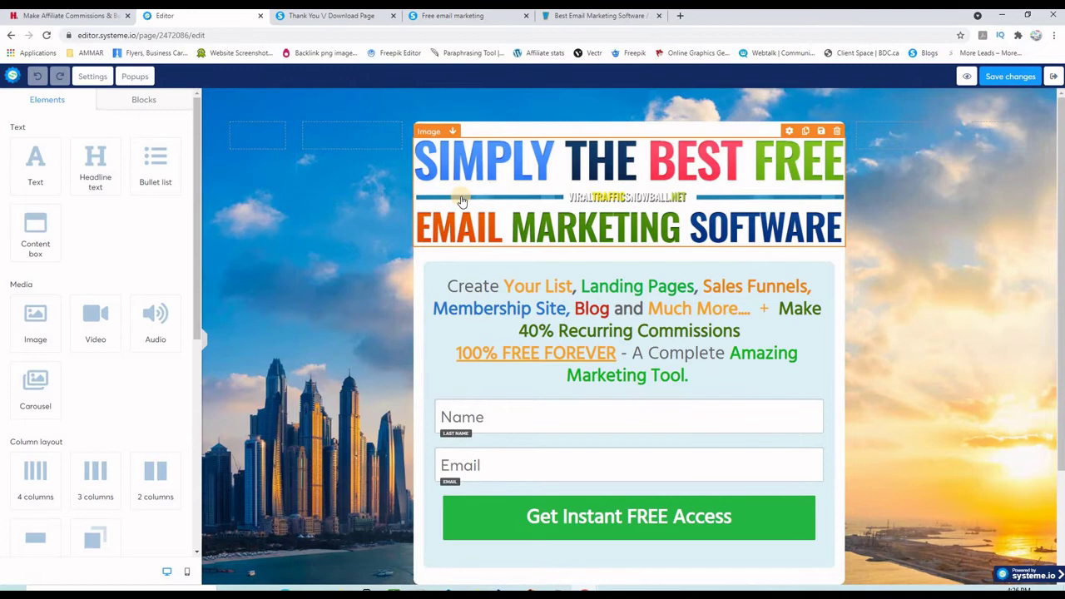
pyautogui.click(1012, 76)
pyautogui.click(1054, 78)
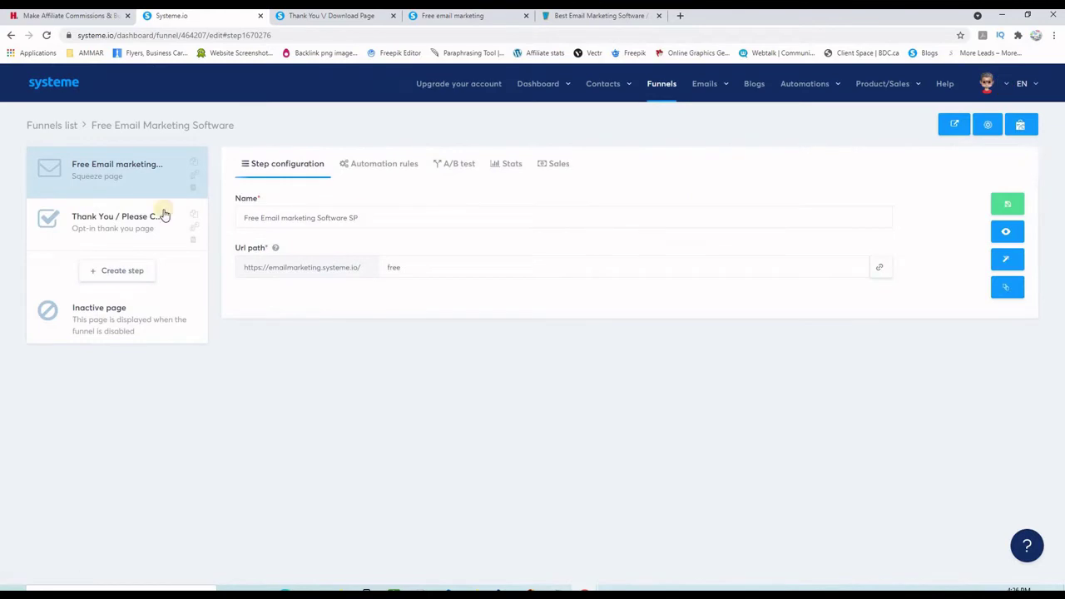
# Inspect the funnel's Thank You / Please Confirm page in the page editor, including its offer section, and exit the editor
pyautogui.click(106, 223)
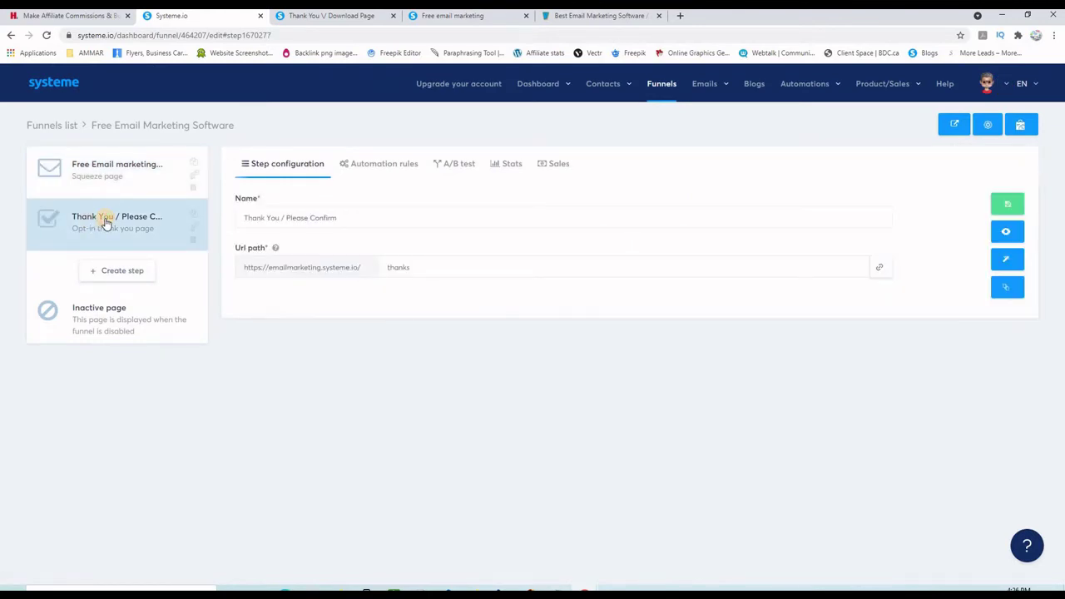
pyautogui.click(1006, 261)
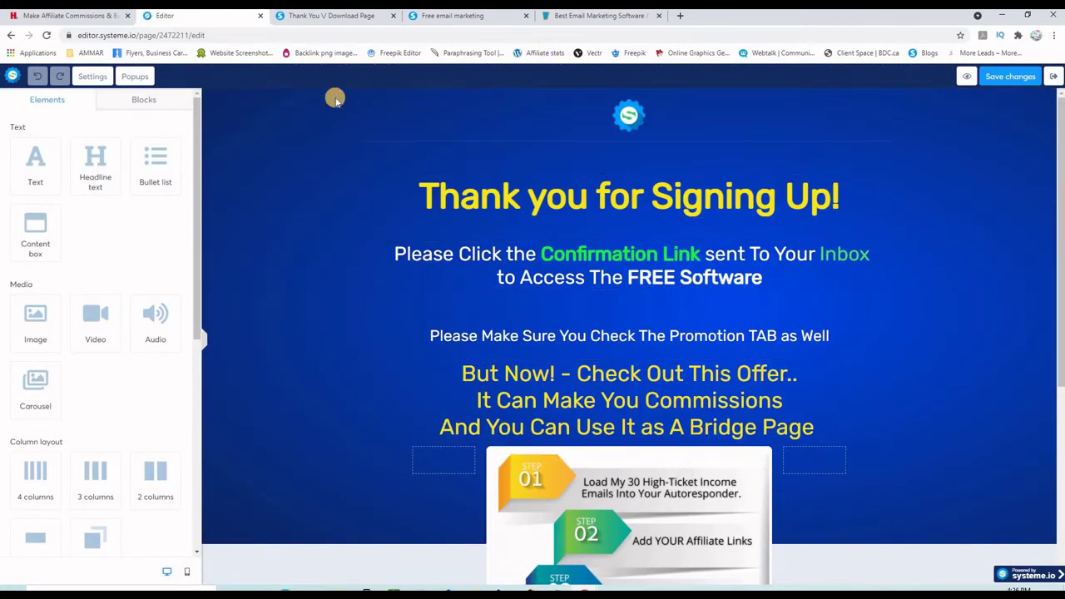
pyautogui.scroll(-4, 829, 278)
pyautogui.scroll(4, 828, 272)
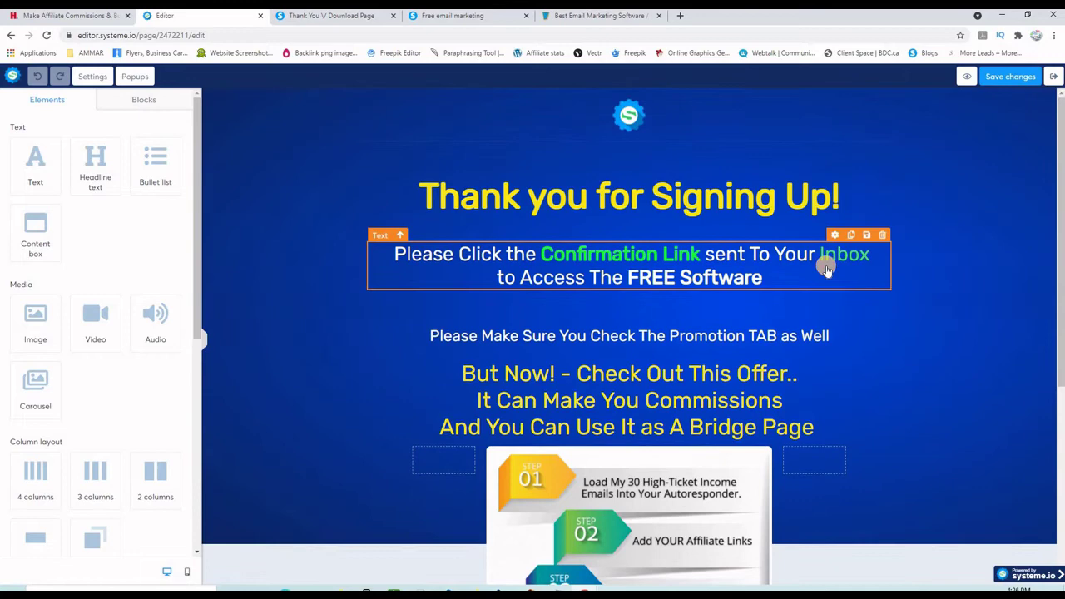
pyautogui.scroll(-4, 799, 283)
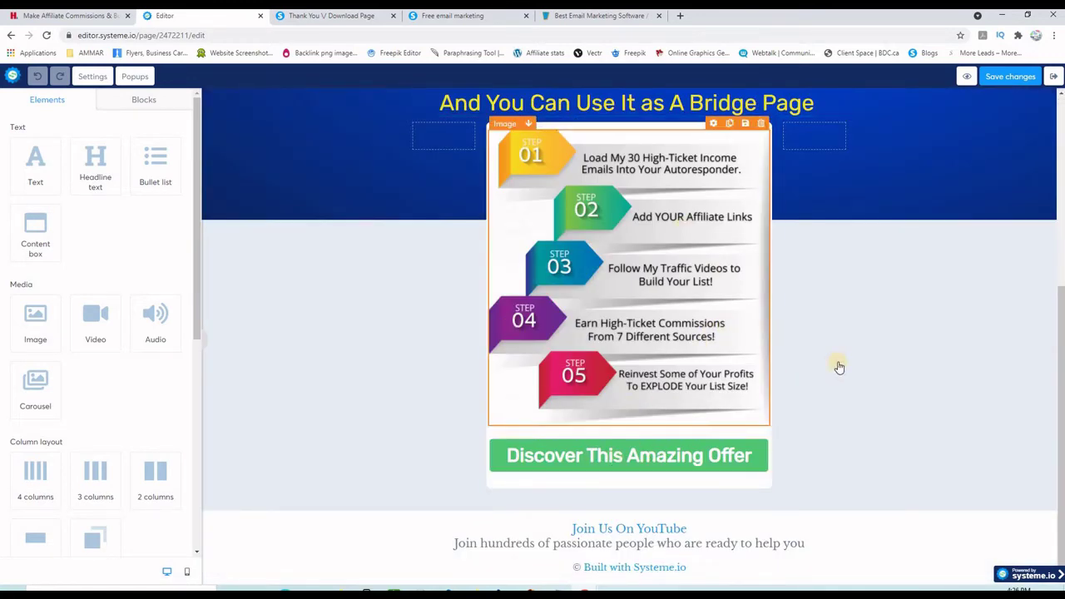
pyautogui.scroll(4, 849, 341)
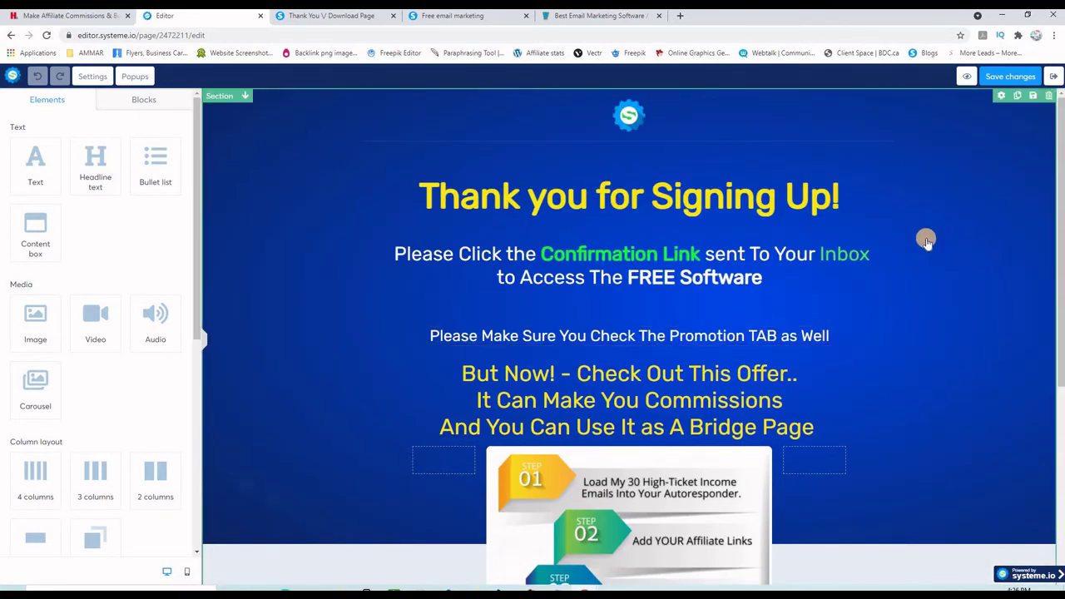
pyautogui.click(1052, 77)
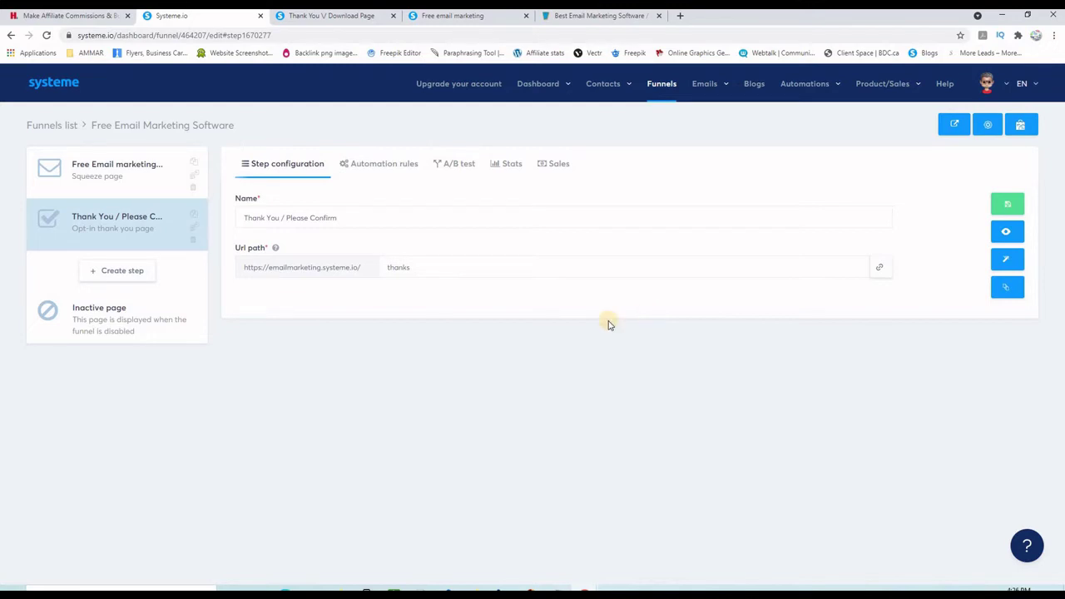
# Open the list of email campaigns
pyautogui.moveTo(707, 87)
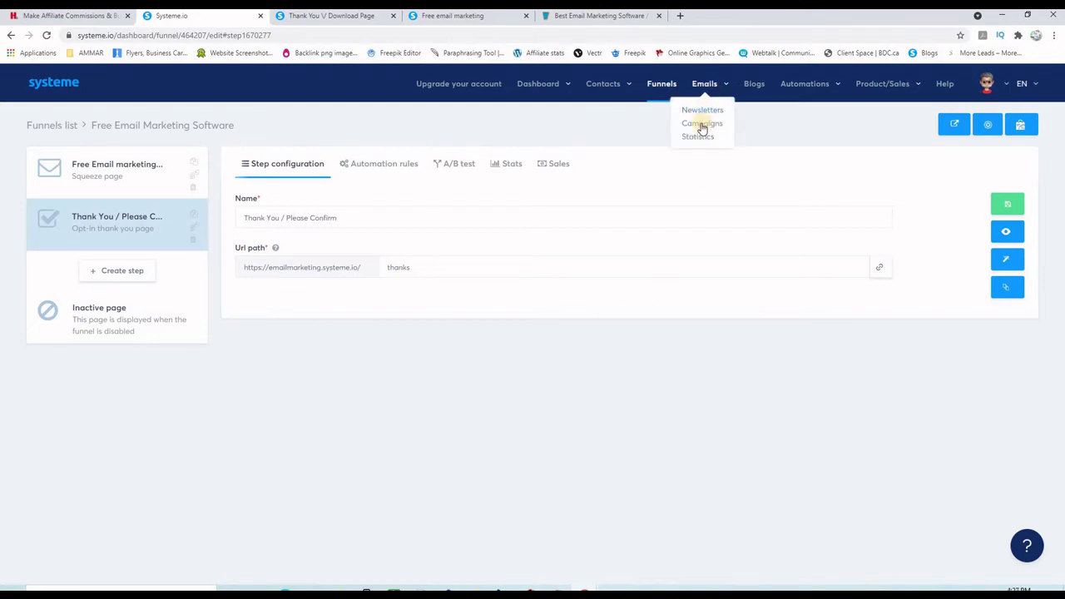
pyautogui.click(703, 124)
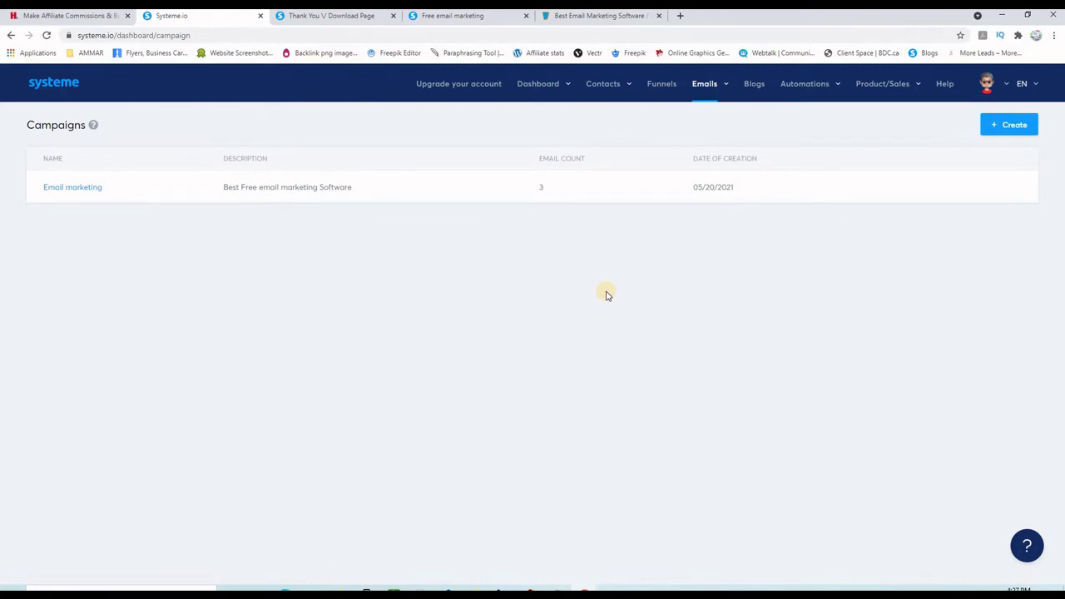
# Review the emails in the Email marketing campaign and return to the Free Email Marketing Software funnel
pyautogui.click(73, 188)
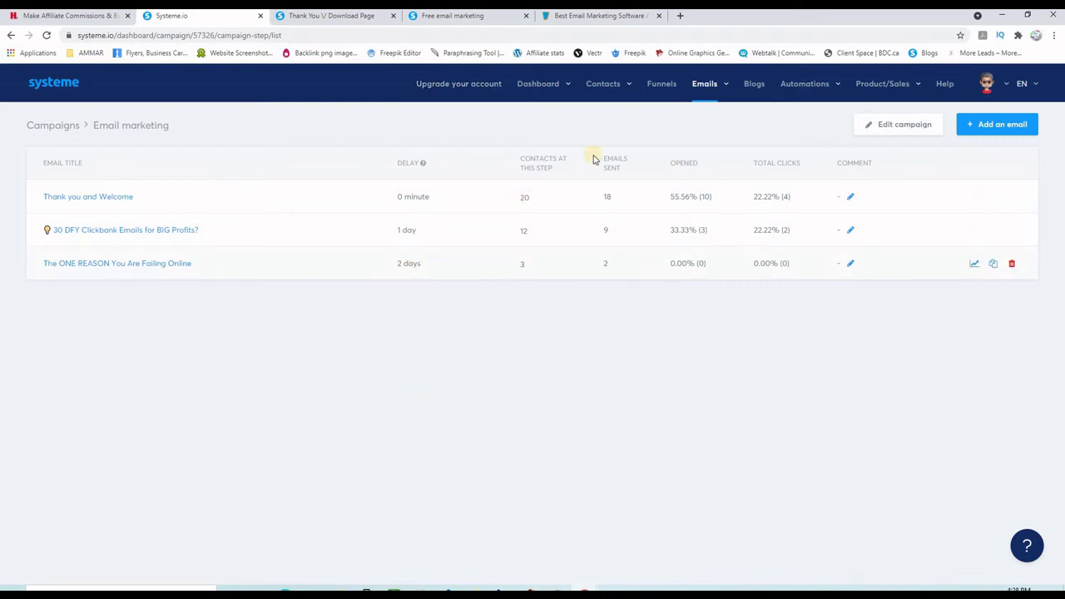
pyautogui.click(662, 84)
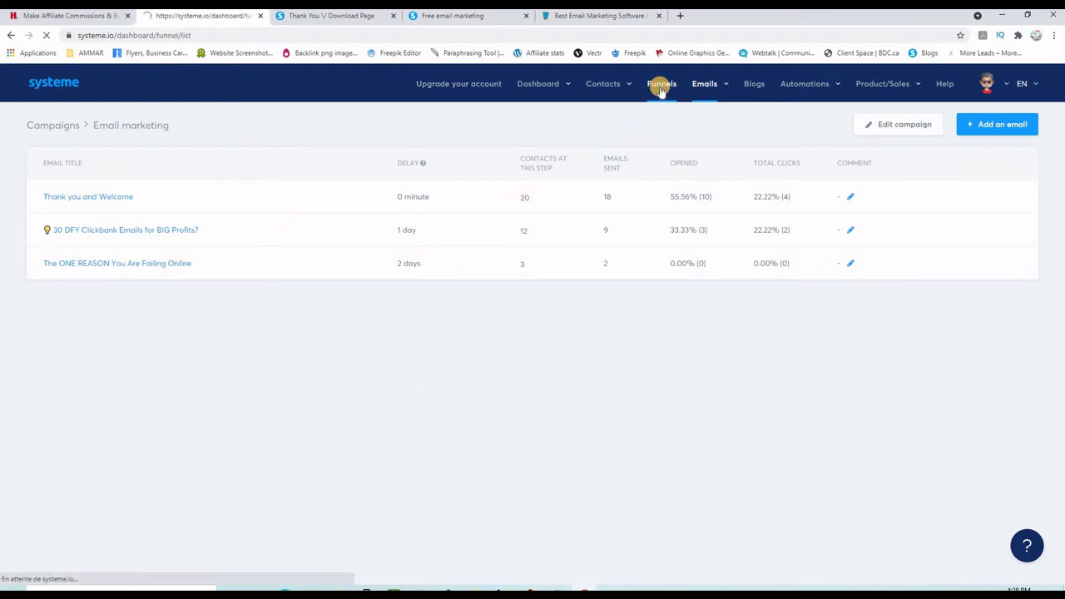
pyautogui.click(136, 189)
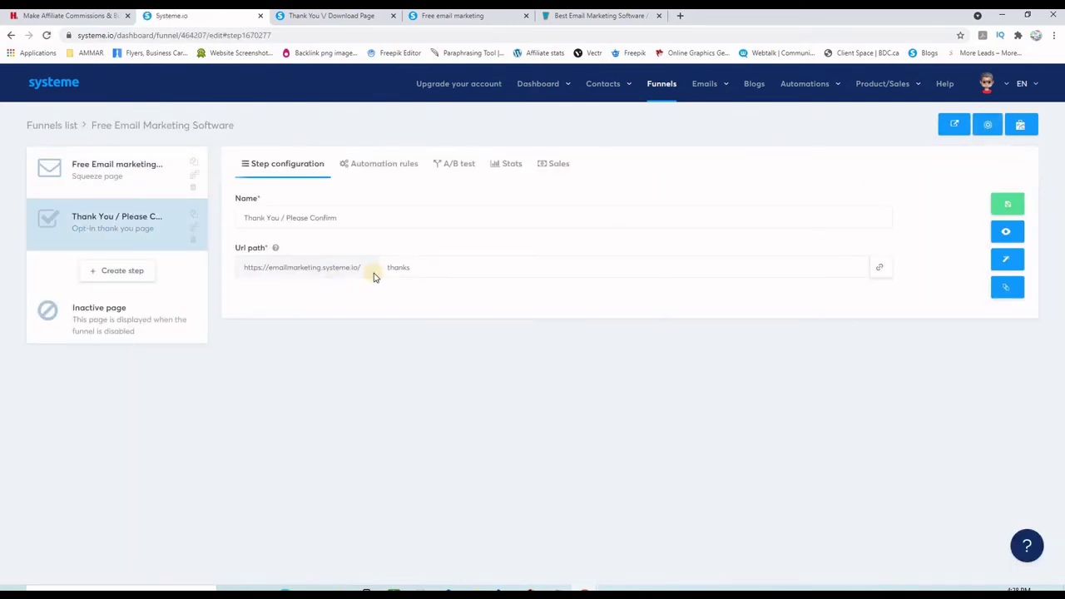
# Check the total leads sent on the affiliate dashboard and switch to the live Free email marketing squeeze page
pyautogui.moveTo(521, 90)
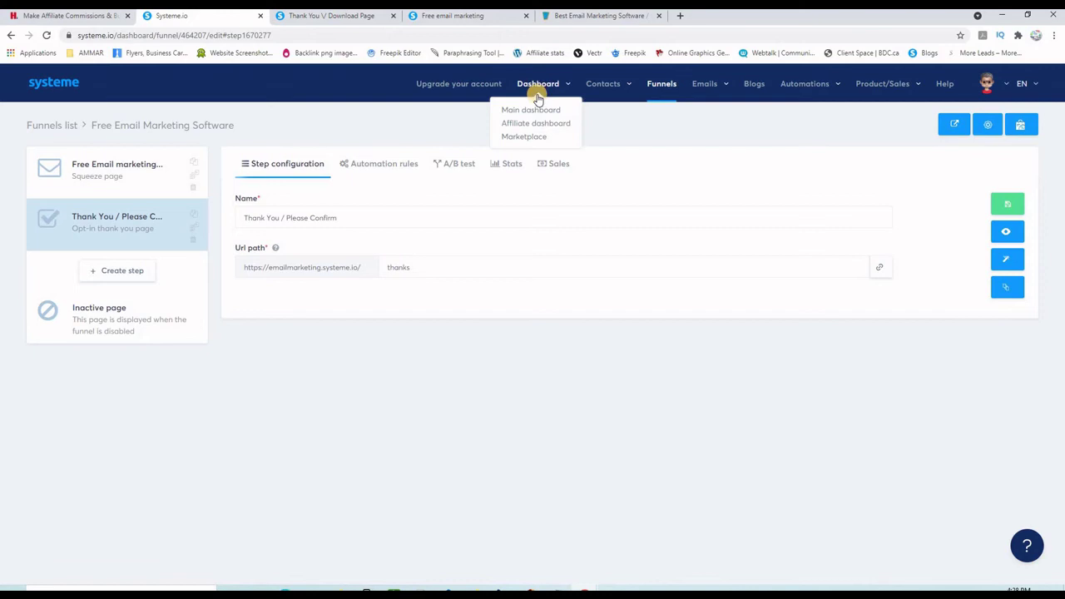
pyautogui.click(530, 125)
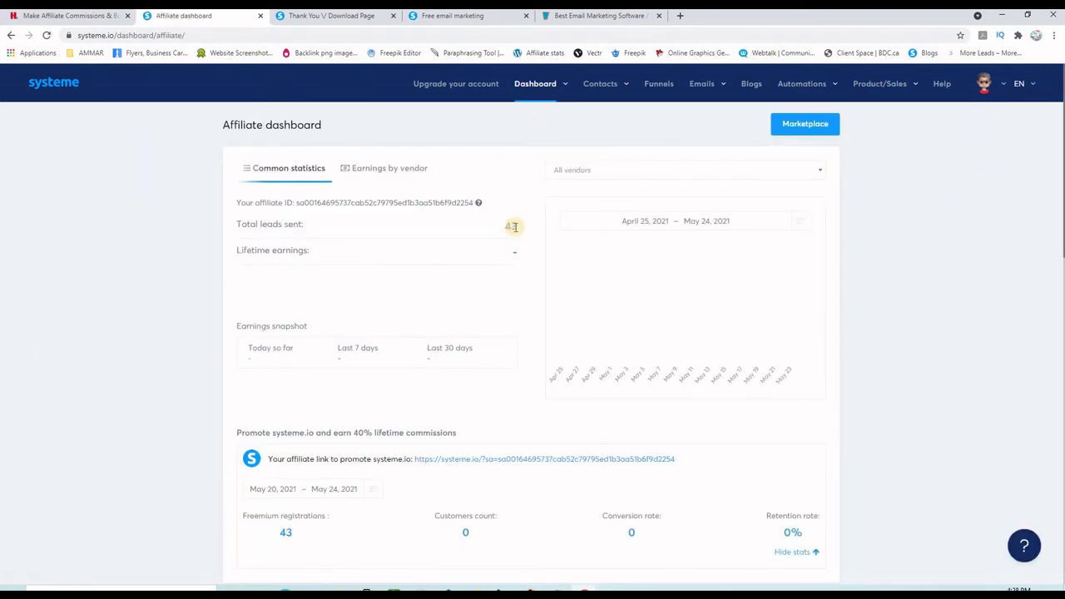
pyautogui.moveTo(506, 225); pyautogui.dragTo(518, 230)
pyautogui.click(452, 17)
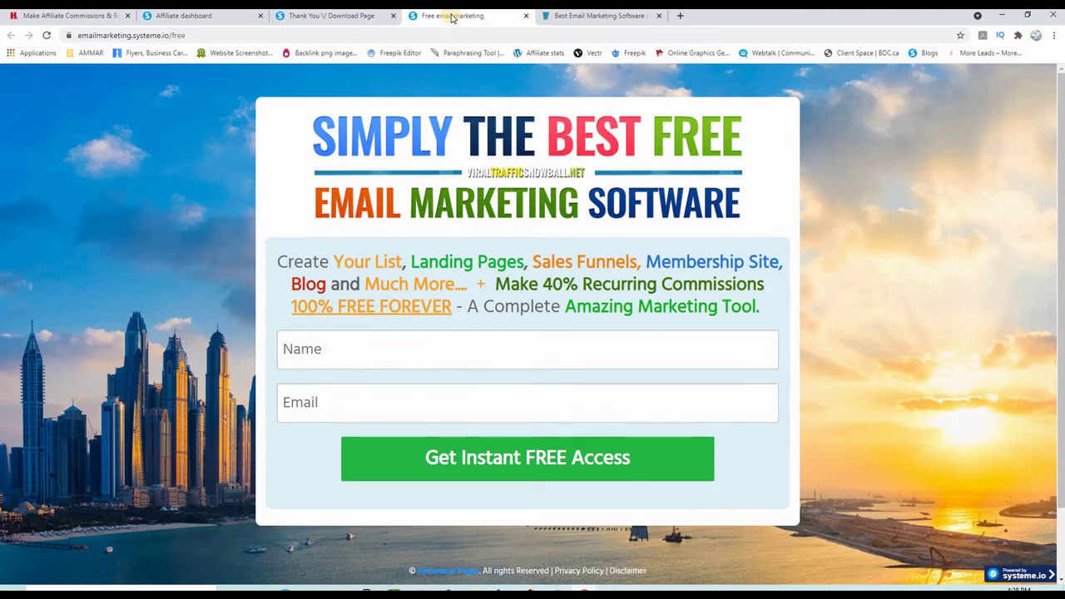